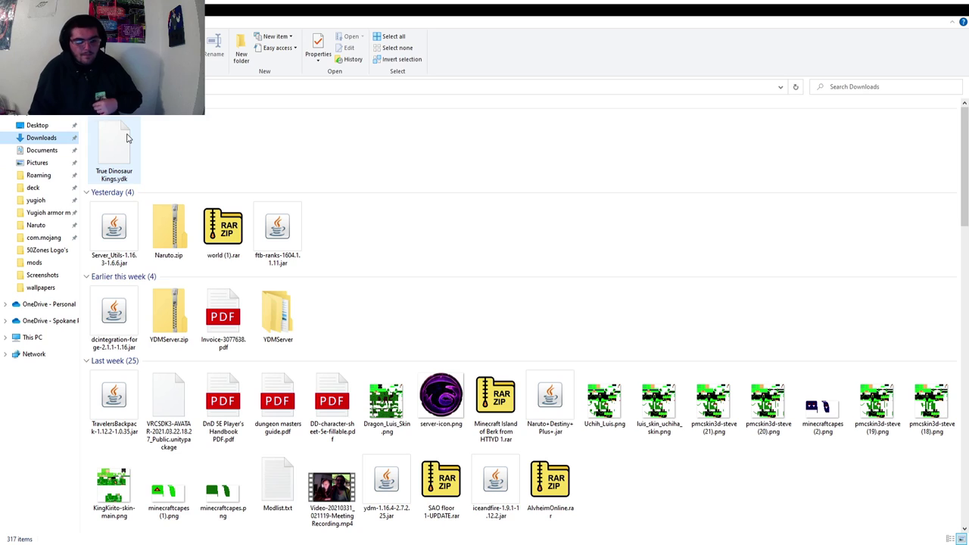
Step: Move True Dinosaur Kings.ydk from Downloads into the OS (C:) root via This PC, then view C:
{"action": "left_click", "coordinate": [106, 154]}
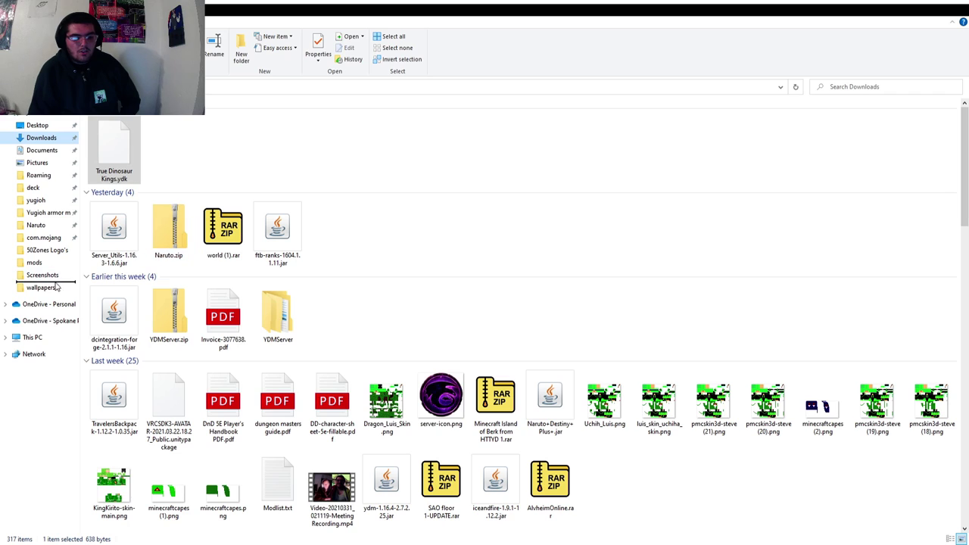
{"action": "left_click", "coordinate": [38, 339]}
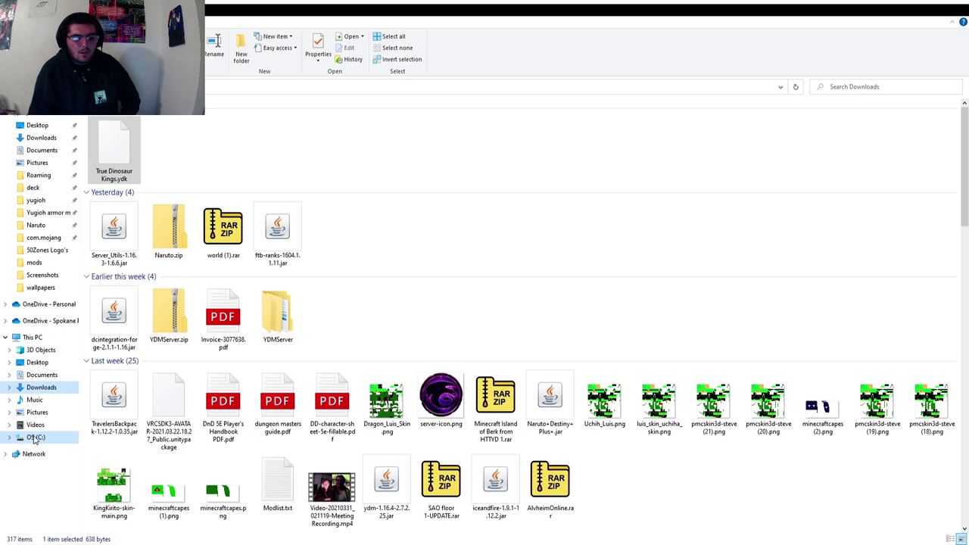
{"action": "left_click", "coordinate": [9, 438]}
{"action": "scroll", "coordinate": [42, 341], "scroll_direction": "down", "scroll_amount": 5}
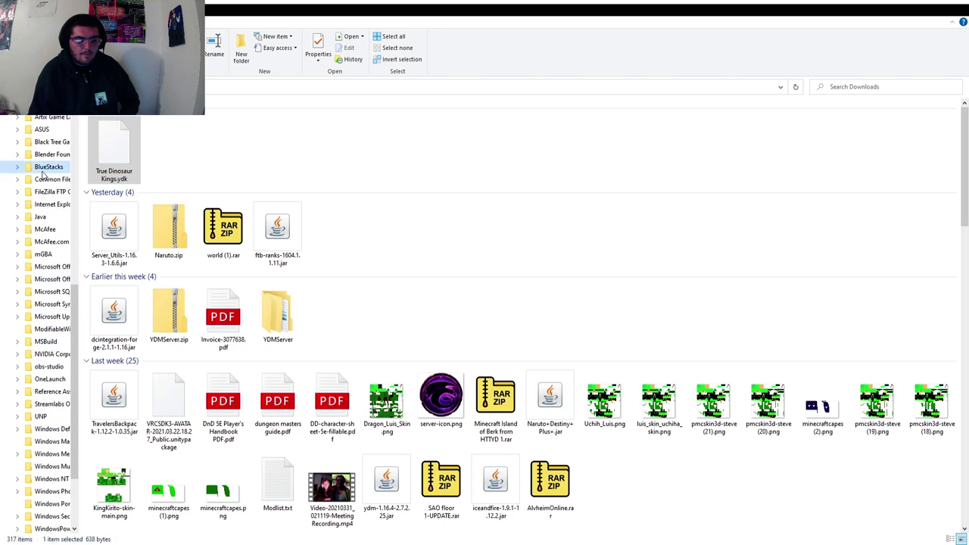
{"action": "scroll", "coordinate": [35, 123], "scroll_direction": "up", "scroll_amount": 2}
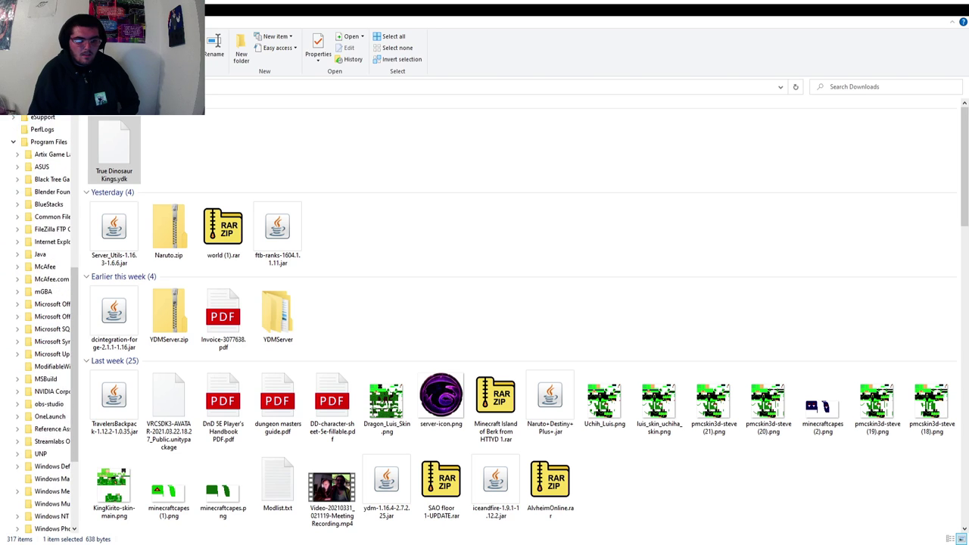
{"action": "scroll", "coordinate": [36, 115], "scroll_direction": "up", "scroll_amount": 3}
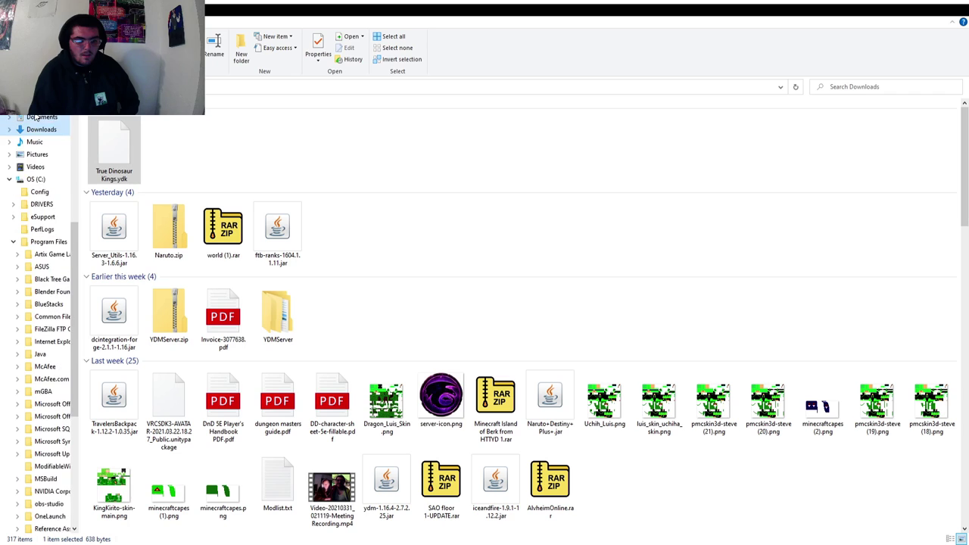
{"action": "scroll", "coordinate": [36, 118], "scroll_direction": "up", "scroll_amount": 1}
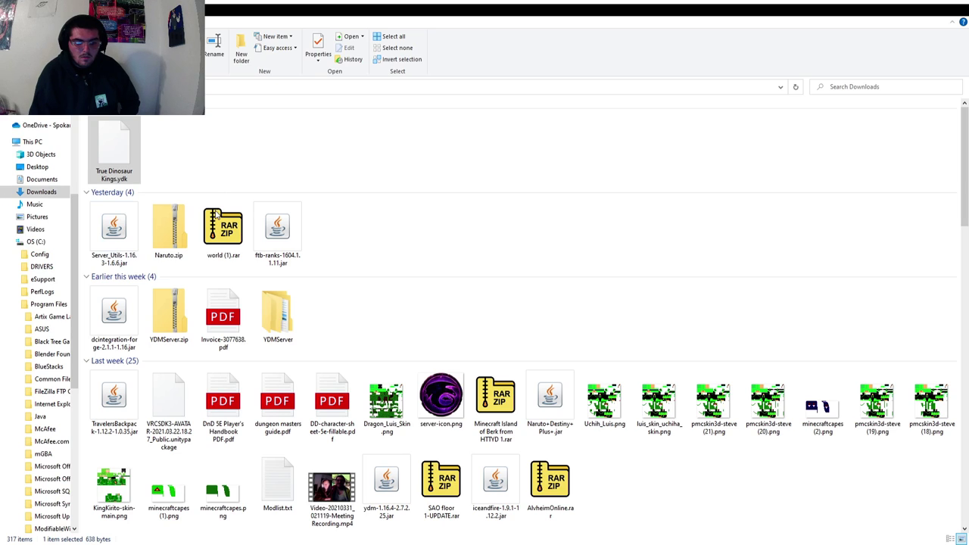
{"action": "scroll", "coordinate": [216, 216], "scroll_direction": "down", "scroll_amount": 1}
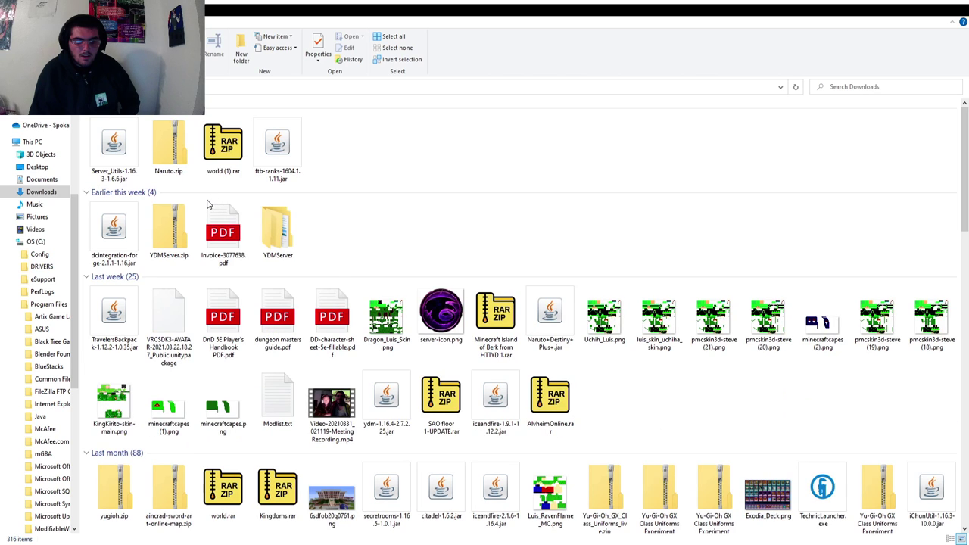
{"action": "left_click", "coordinate": [24, 243]}
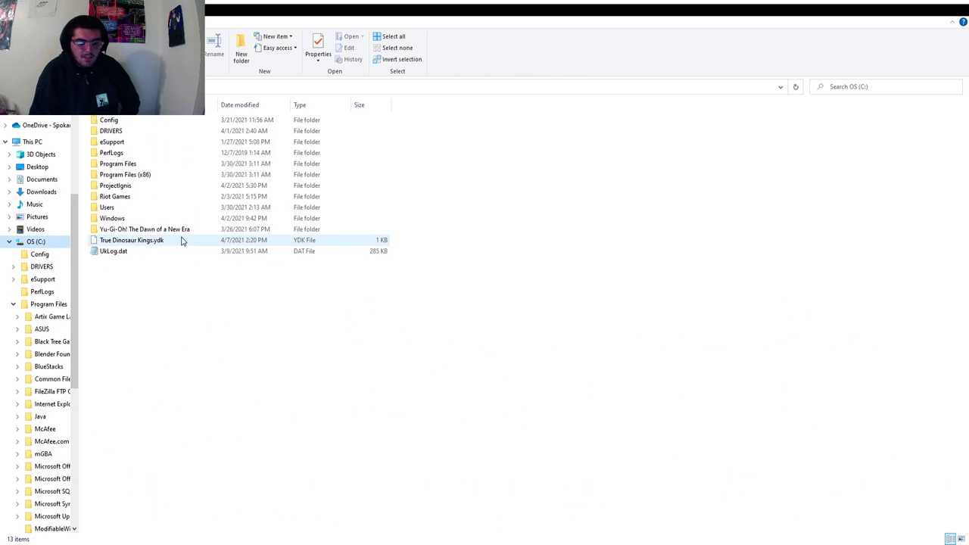
Step: Select the deck file, then the ProjectIgnis and Yu-Gi-Oh! The Dawn of a New Era folders
{"action": "left_click", "coordinate": [173, 244]}
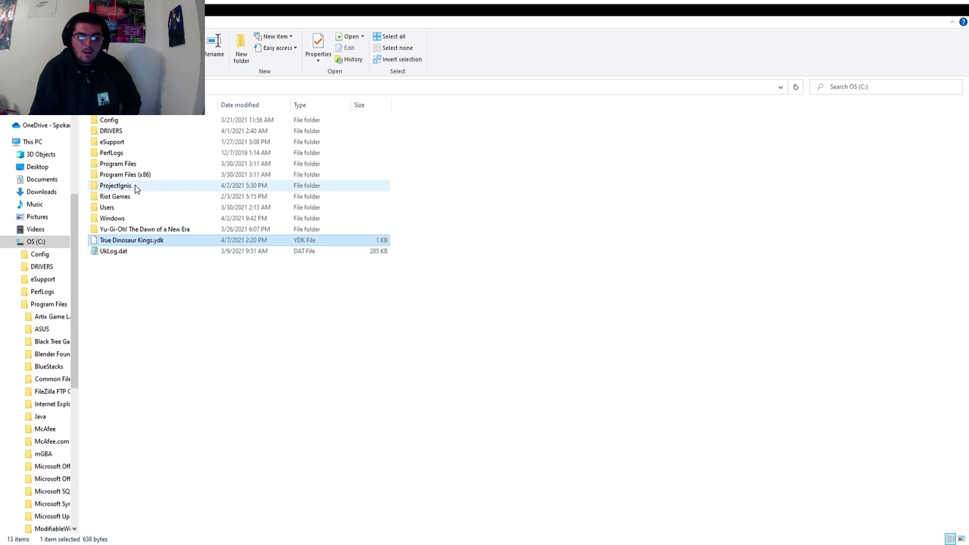
{"action": "left_click", "coordinate": [372, 189]}
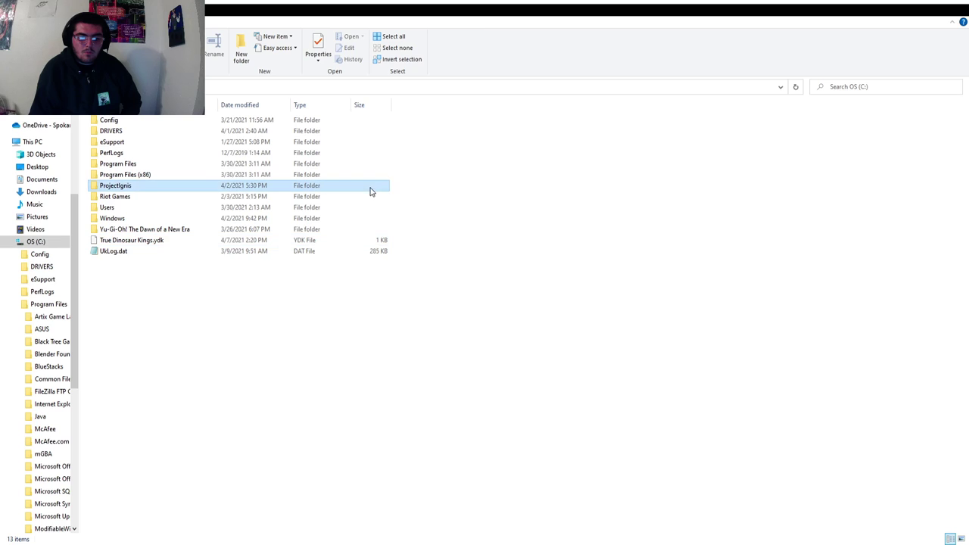
{"action": "left_click", "coordinate": [488, 220]}
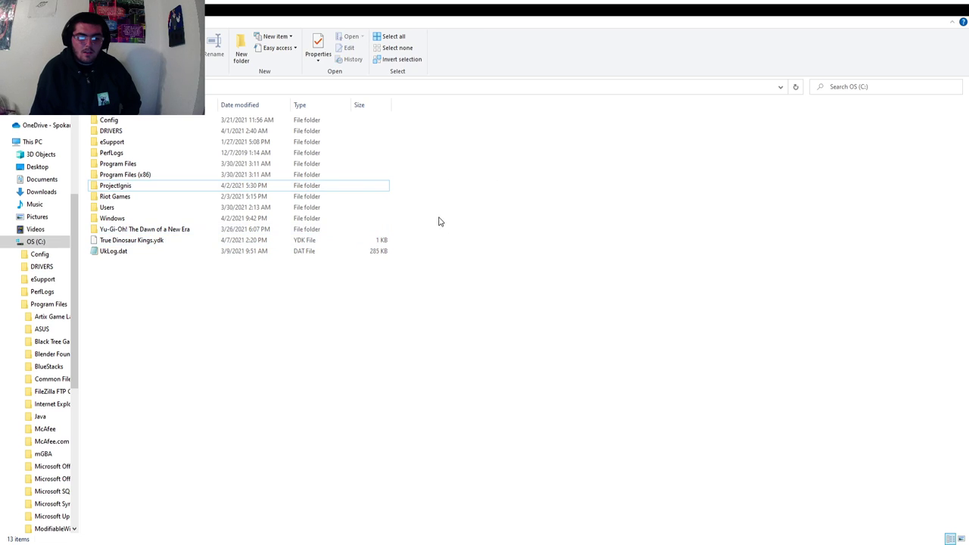
{"action": "left_click", "coordinate": [388, 188]}
{"action": "left_click", "coordinate": [351, 231], "text": "ctrl"}
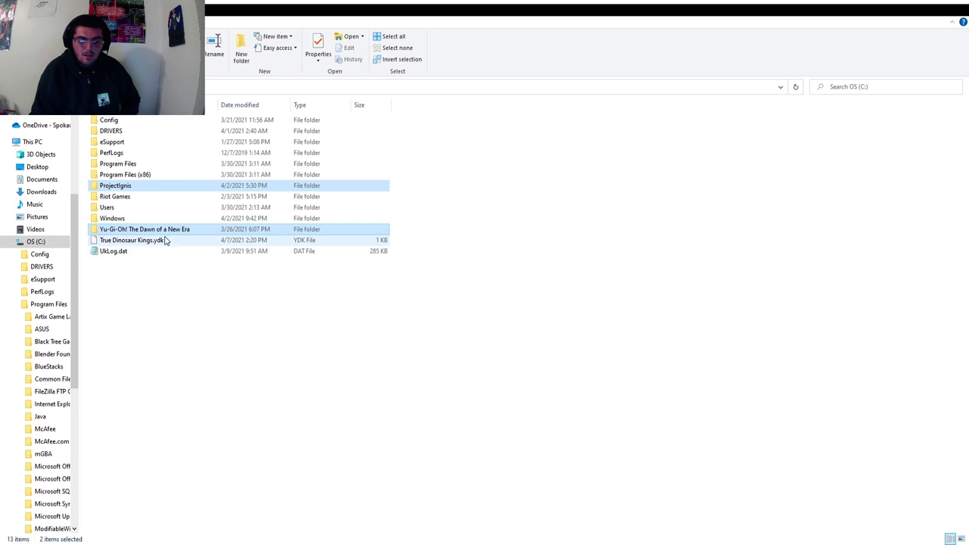
Step: Move True Dinosaur Kings.ydk out of the C: root into Yu-Gi-Oh! The Dawn of a New Era
{"action": "left_click", "coordinate": [454, 224]}
{"action": "left_click", "coordinate": [152, 240]}
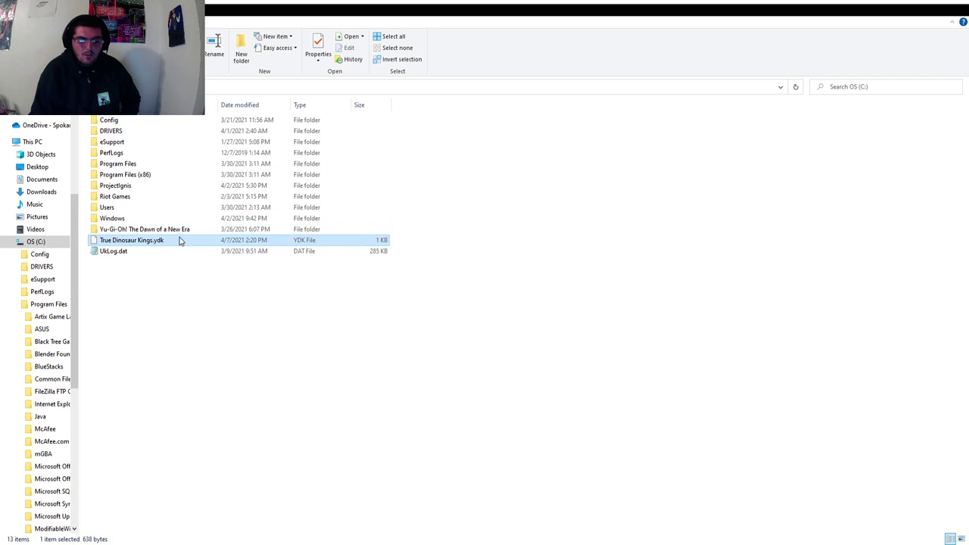
{"action": "key", "text": "Delete"}
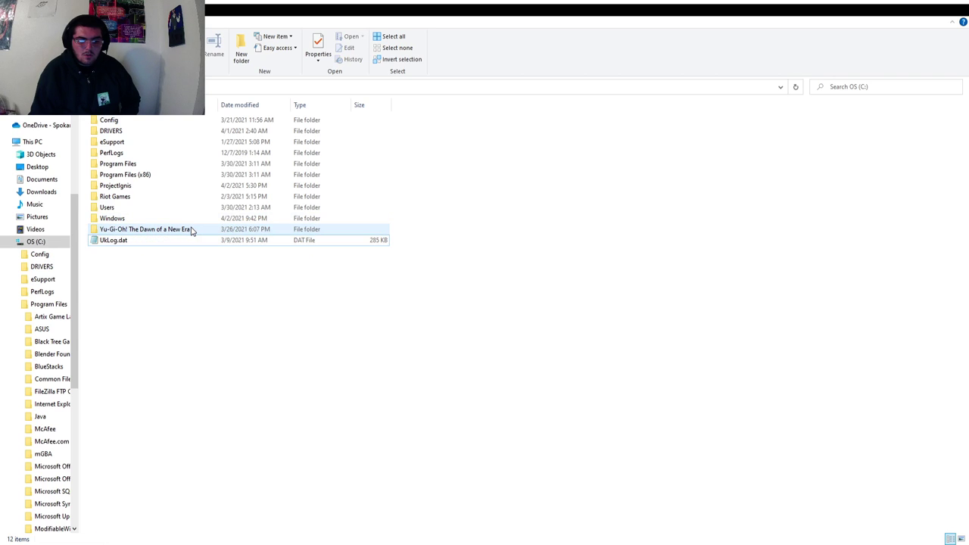
Step: Open Yu-Gi-Oh! The Dawn of a New Era, find True Dinosaur Kings.ydk, then enter YGOPRO
{"action": "double_click", "coordinate": [192, 231]}
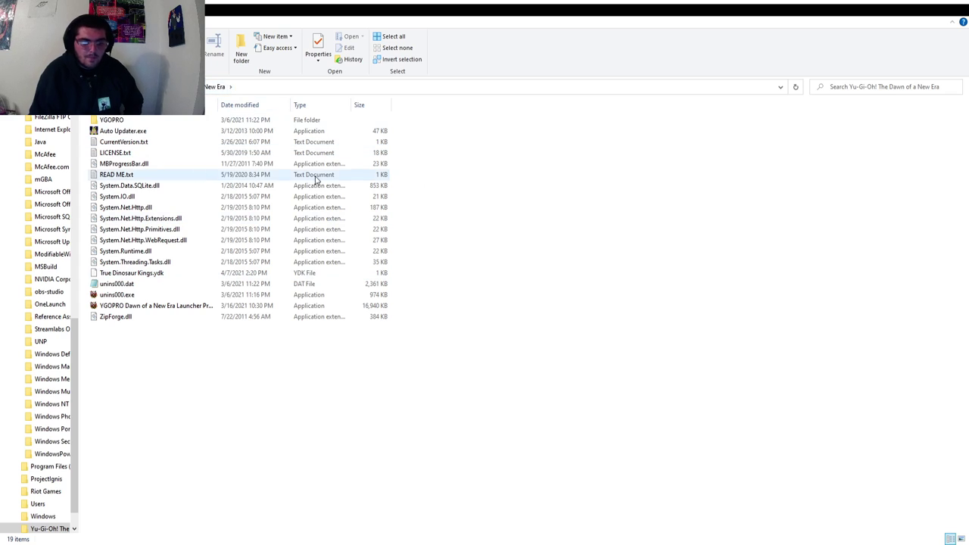
{"action": "left_click", "coordinate": [100, 277]}
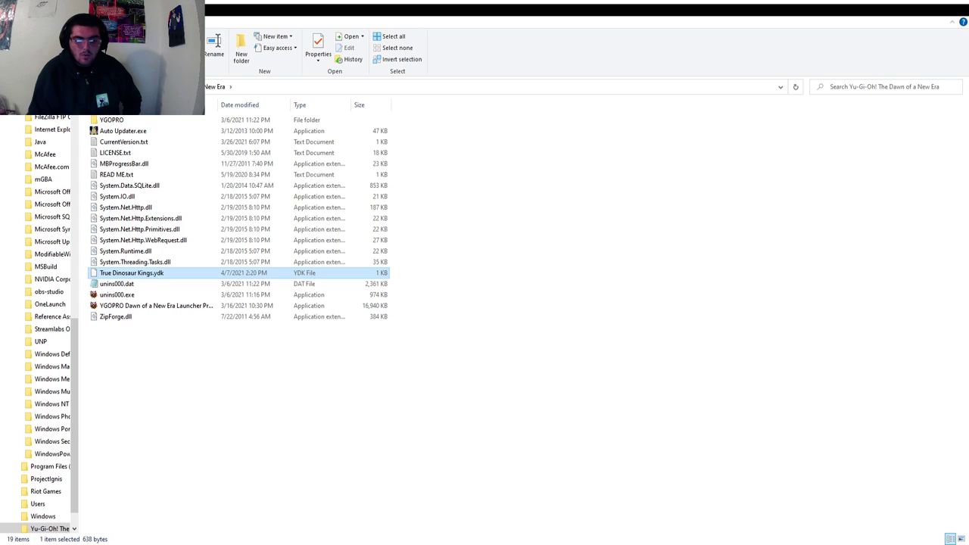
{"action": "double_click", "coordinate": [141, 119]}
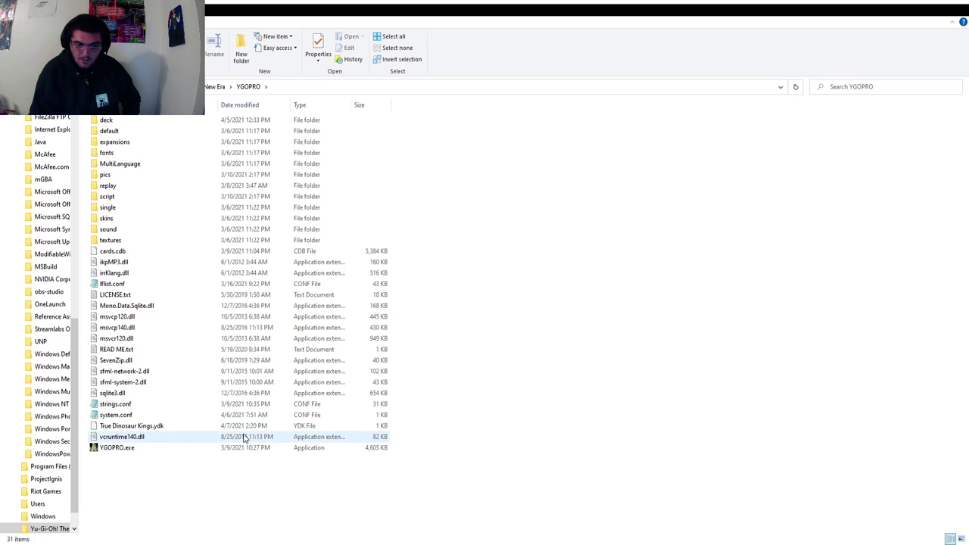
Step: Drop True Dinosaur Kings.ydk into YGOPRO's deck folder and open that folder
{"action": "left_click", "coordinate": [150, 429]}
{"action": "left_click_drag", "start_coordinate": [150, 429], "coordinate": [340, 122]}
{"action": "left_click_drag", "start_coordinate": [206, 117], "coordinate": [206, 118]}
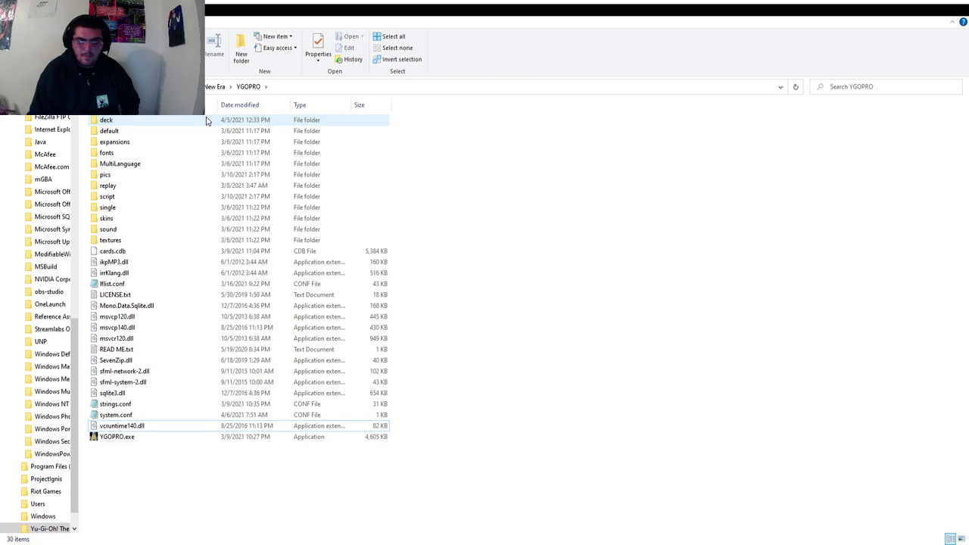
{"action": "double_click", "coordinate": [206, 120]}
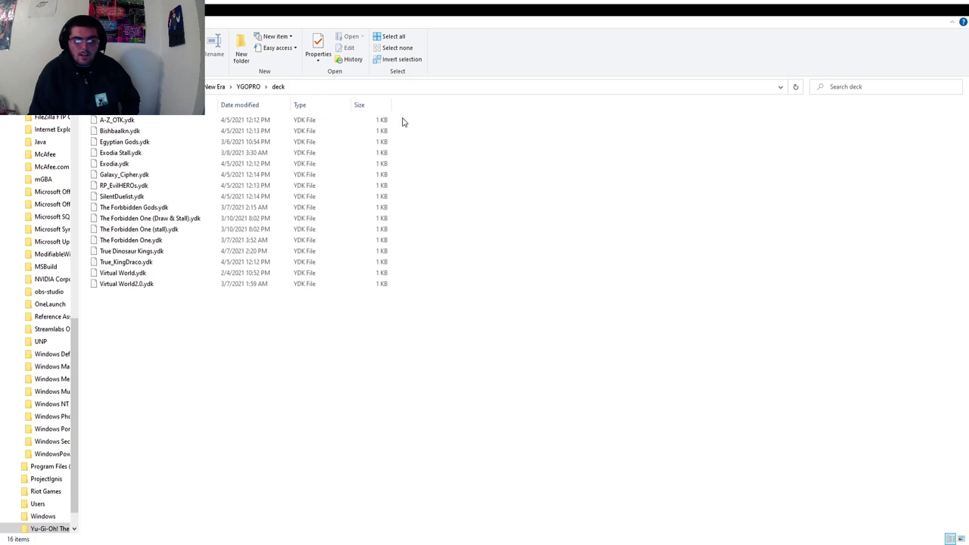
{"action": "left_click_drag", "start_coordinate": [502, 135], "coordinate": [346, 309]}
{"action": "left_click", "coordinate": [620, 255]}
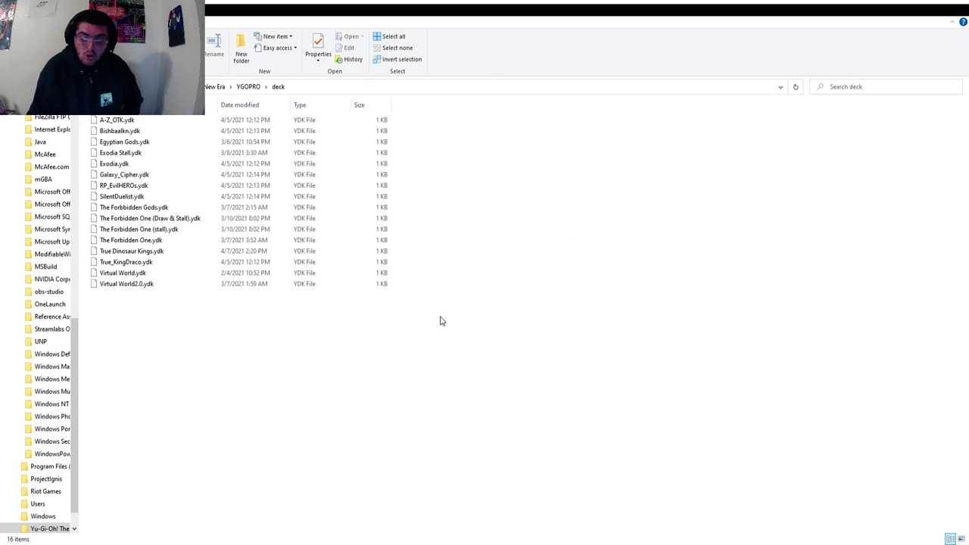
{"action": "left_click_drag", "start_coordinate": [439, 319], "coordinate": [291, 117]}
{"action": "left_click", "coordinate": [501, 262]}
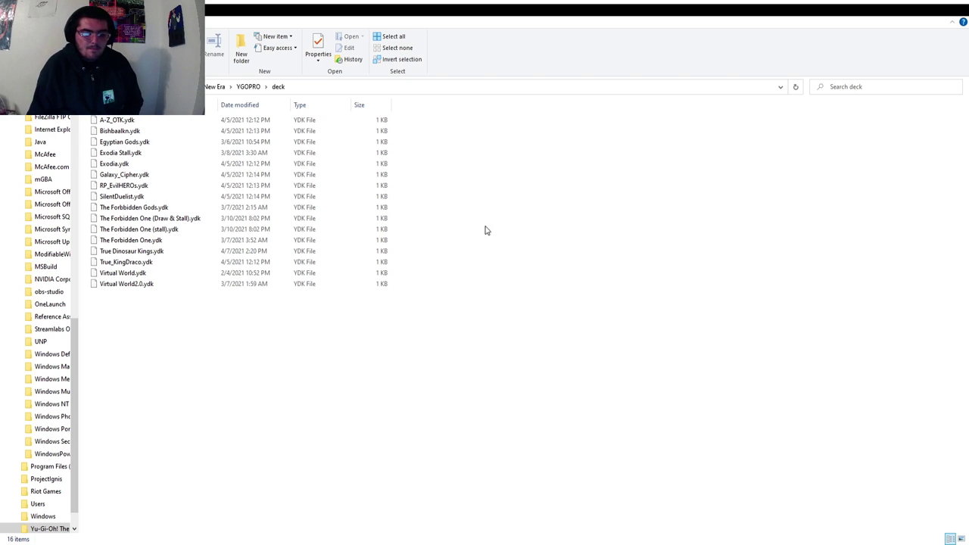
{"action": "left_click_drag", "start_coordinate": [356, 377], "coordinate": [363, 97]}
{"action": "left_click", "coordinate": [485, 157]}
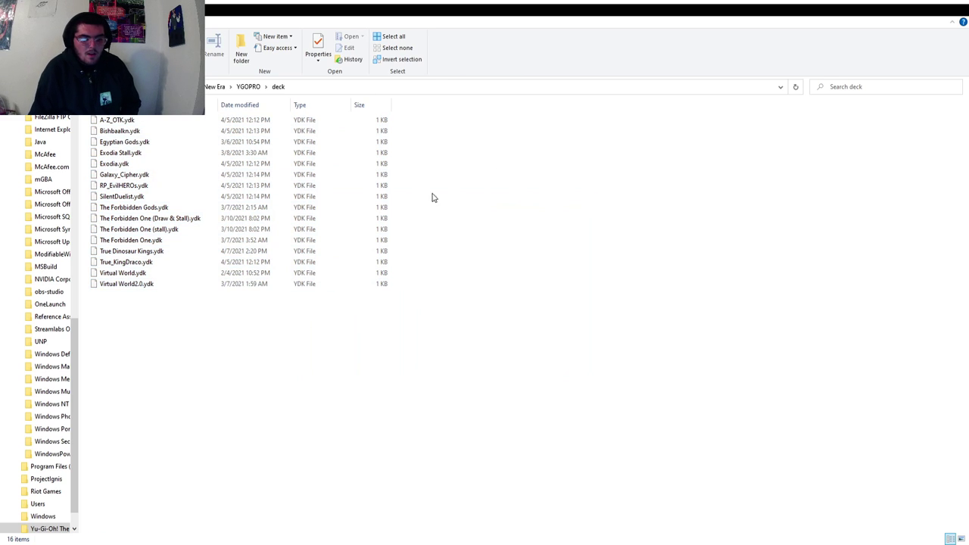
Step: Box-select all 16 deck files in YGOPRO's deck folder, then clear the selection
{"action": "left_click_drag", "start_coordinate": [434, 118], "coordinate": [257, 366]}
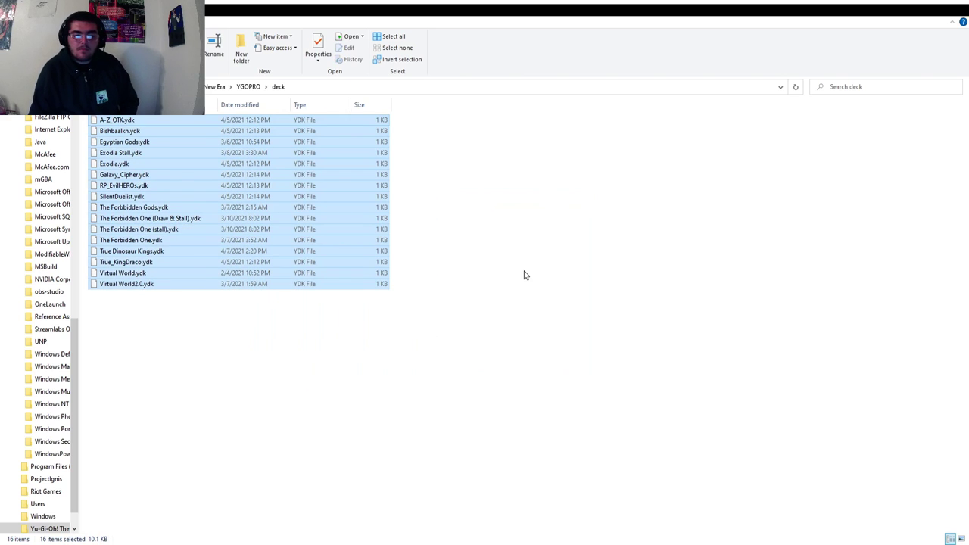
{"action": "left_click", "coordinate": [525, 276]}
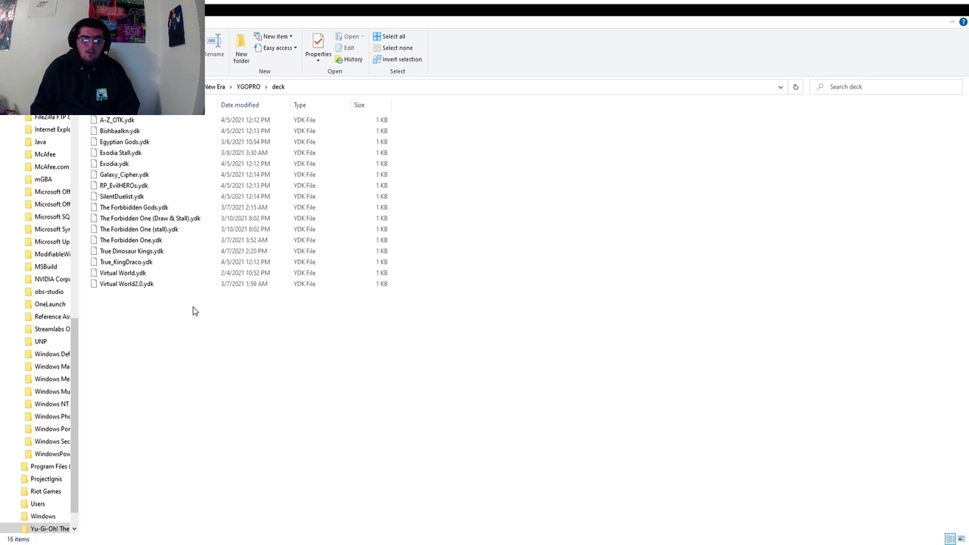
{"action": "left_click_drag", "start_coordinate": [193, 310], "coordinate": [243, 16]}
{"action": "left_click", "coordinate": [553, 196]}
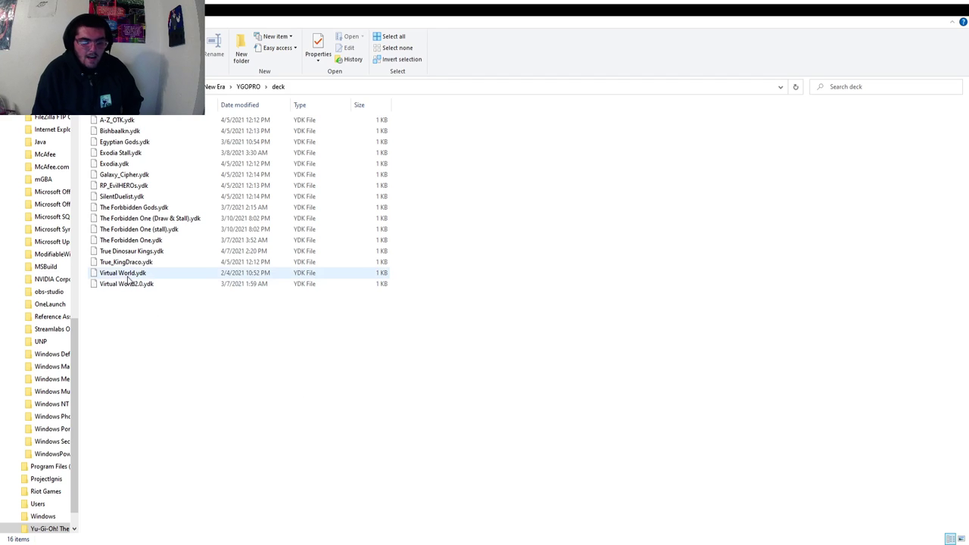
Step: Select True Dinosaur Kings.ydk, then return to the OS (C:) drive root
{"action": "left_click", "coordinate": [137, 254]}
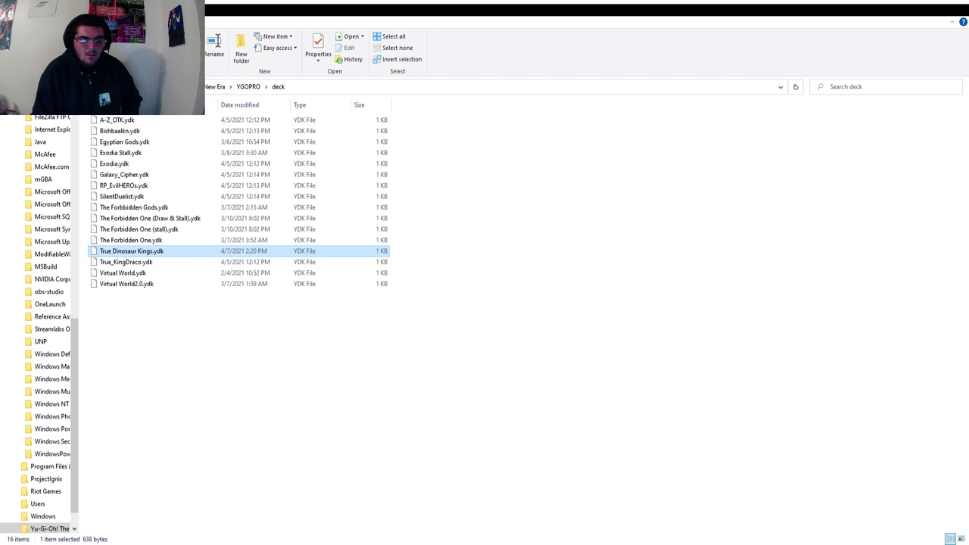
{"action": "left_click", "coordinate": [113, 87]}
{"action": "left_click", "coordinate": [227, 368]}
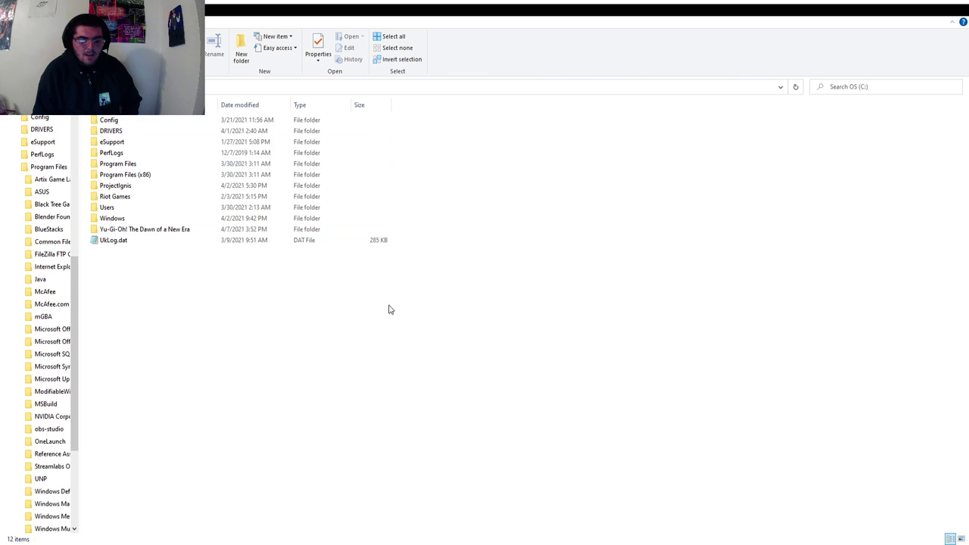
Step: Drag True Dinosaur Kings.ydk into ProjectIgnis, open it, and move the file into its deck folder
{"action": "left_click_drag", "start_coordinate": [446, 218], "coordinate": [411, 262]}
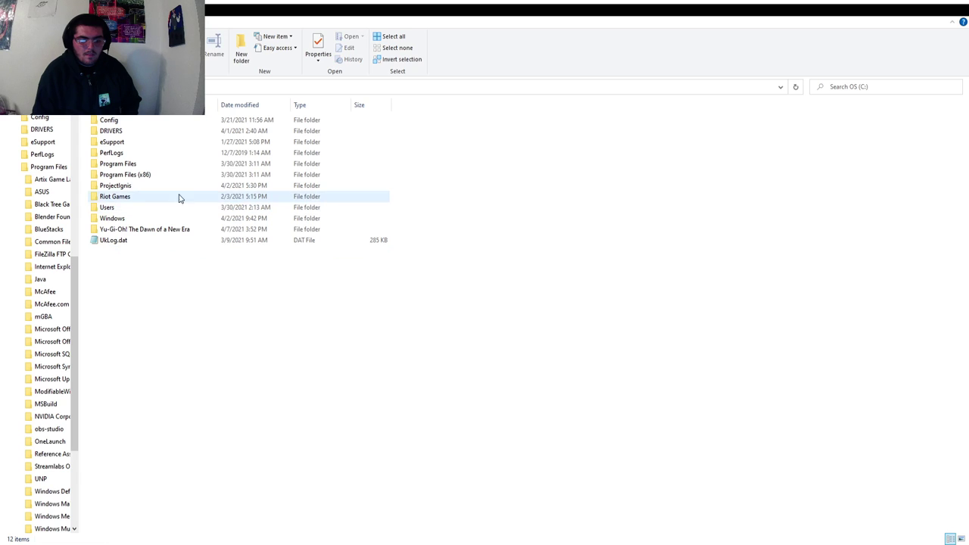
{"action": "left_click", "coordinate": [142, 188]}
{"action": "double_click", "coordinate": [142, 188]}
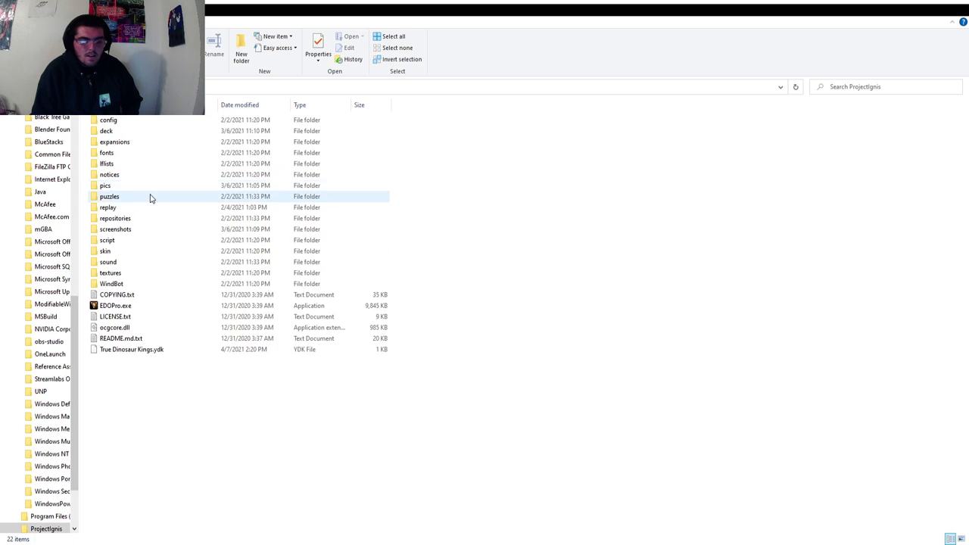
{"action": "left_click", "coordinate": [119, 355]}
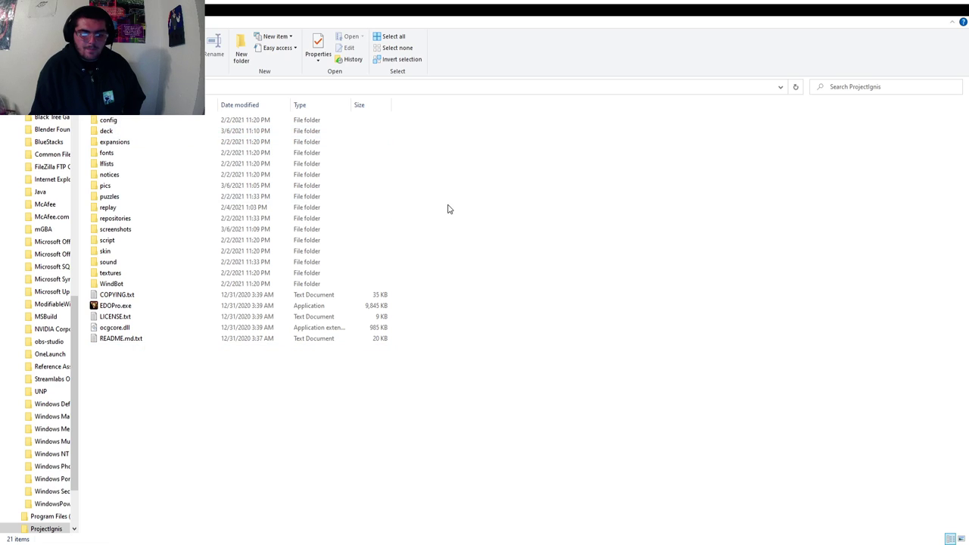
Step: Open ProjectIgnis's deck folder and scroll its 68 items to find True Dinosaur Kings.ydk
{"action": "double_click", "coordinate": [143, 133]}
{"action": "scroll", "coordinate": [275, 169], "scroll_direction": "down", "scroll_amount": 10}
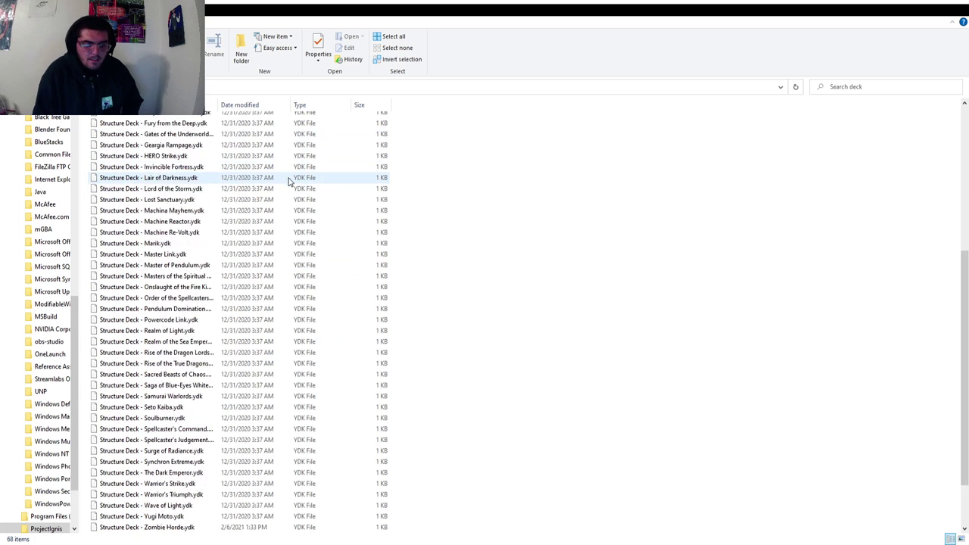
{"action": "scroll", "coordinate": [359, 250], "scroll_direction": "up", "scroll_amount": 8}
{"action": "scroll", "coordinate": [376, 275], "scroll_direction": "down", "scroll_amount": 10}
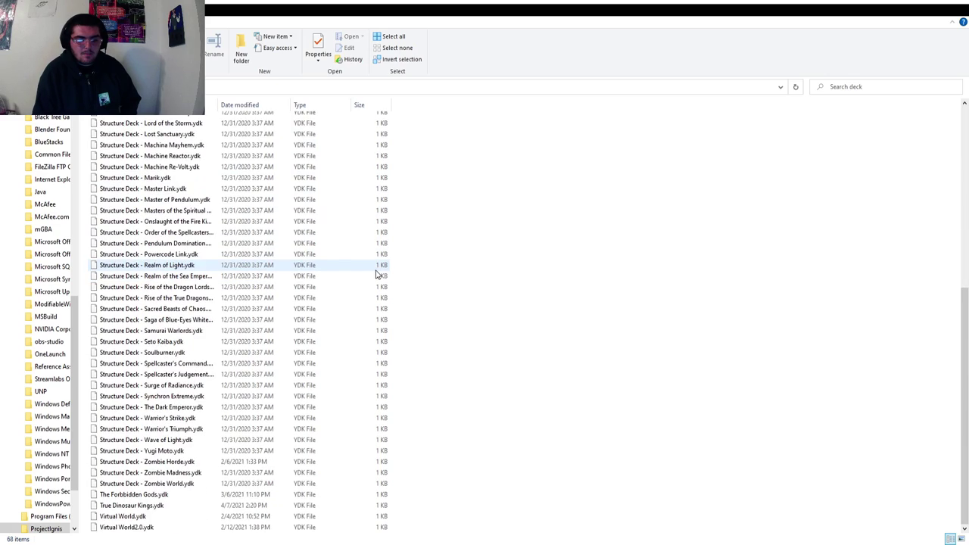
{"action": "scroll", "coordinate": [376, 274], "scroll_direction": "up", "scroll_amount": 6}
{"action": "scroll", "coordinate": [376, 272], "scroll_direction": "down", "scroll_amount": 6}
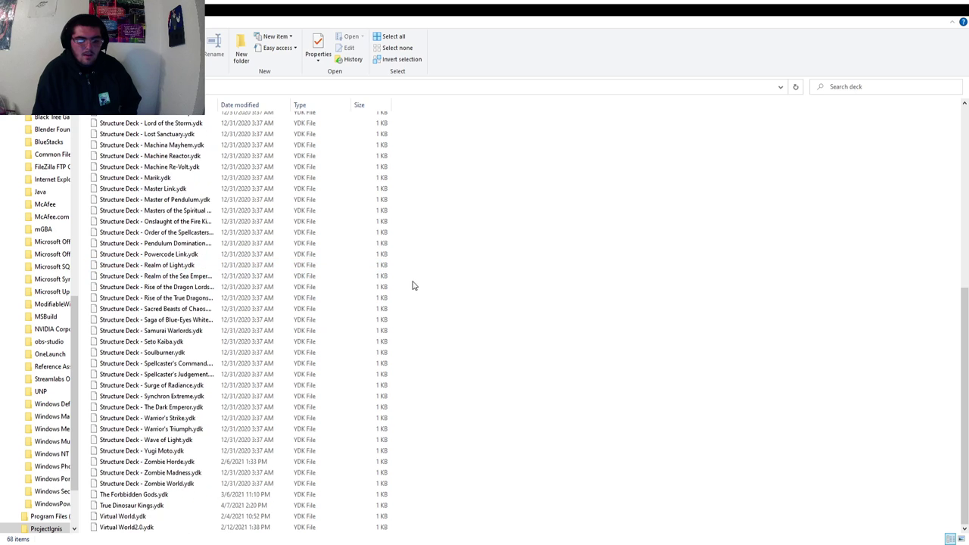